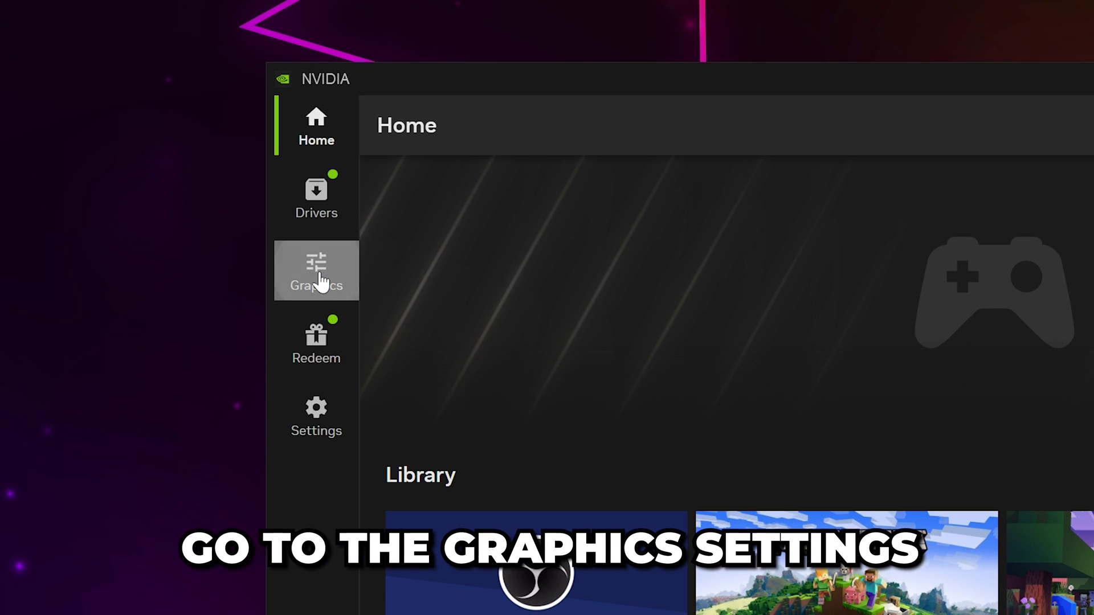
- Open the per-program graphics settings and select Valorant to show its driver settings
left_click(323, 279)
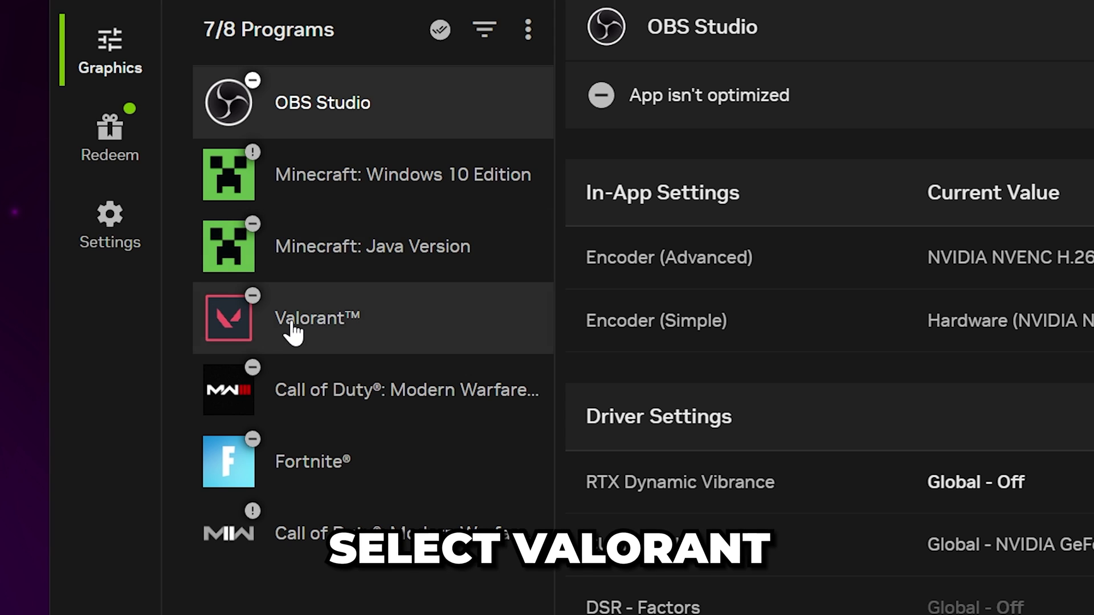
left_click(294, 332)
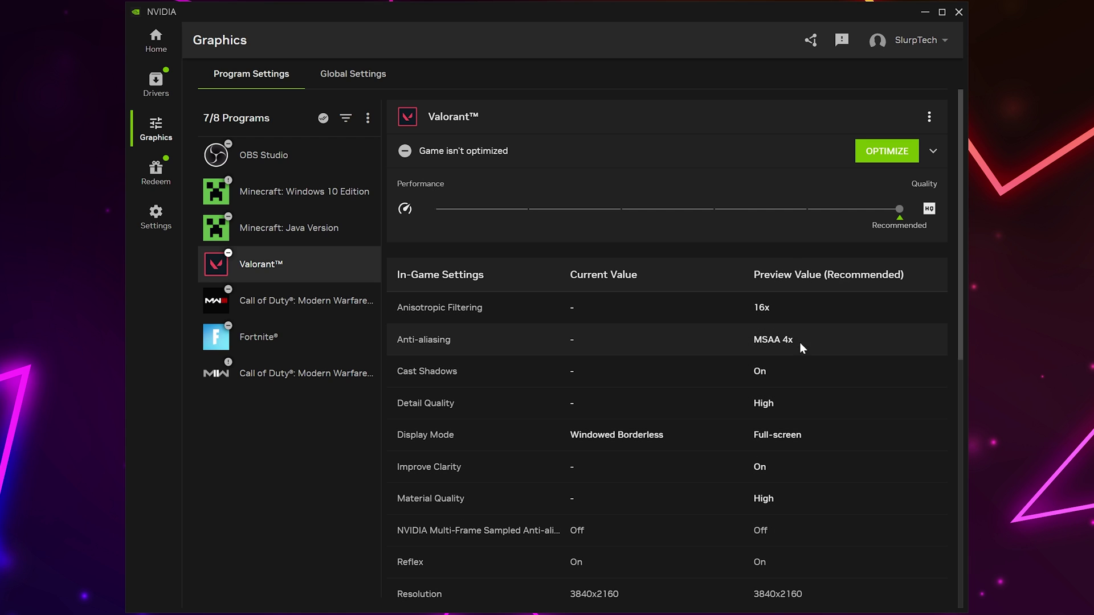
scroll(762, 489, "down", 3)
scroll(761, 490, "down", 3)
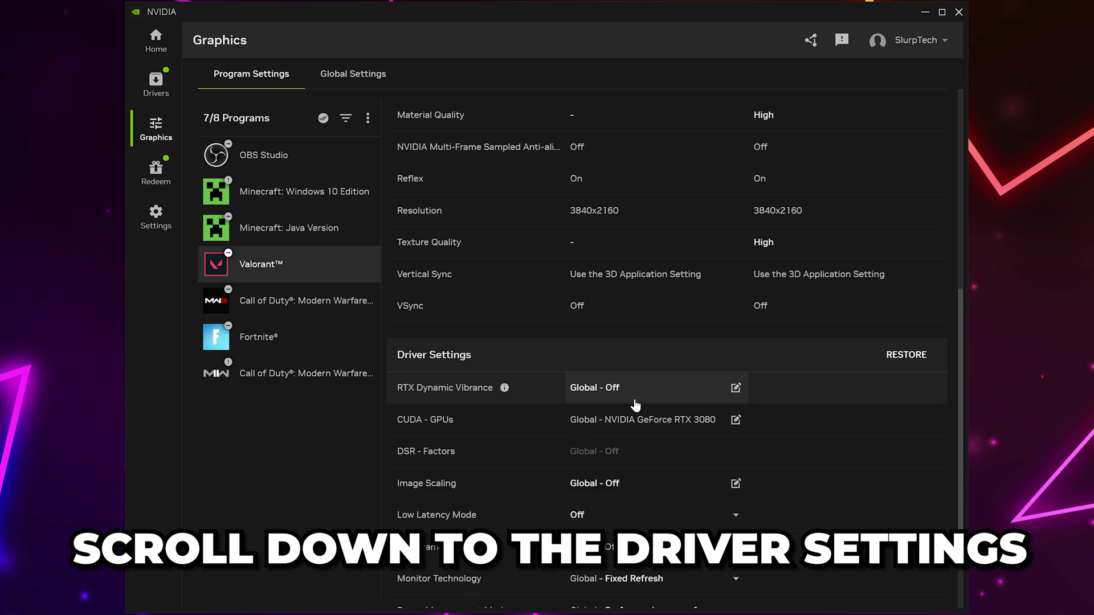
scroll(598, 385, "down", 2)
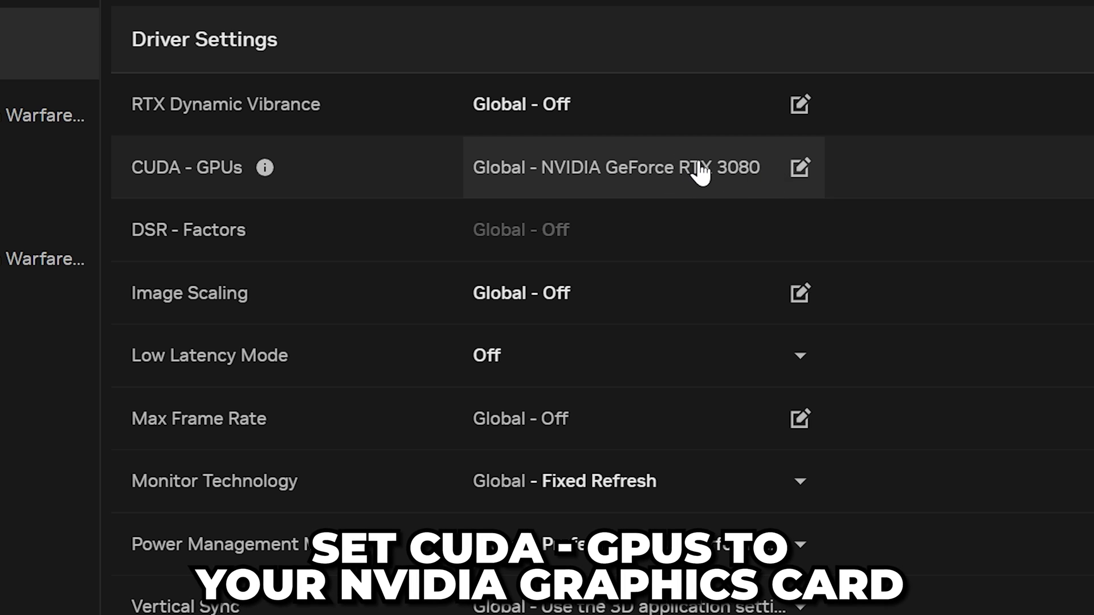
scroll(598, 171, "down", 1)
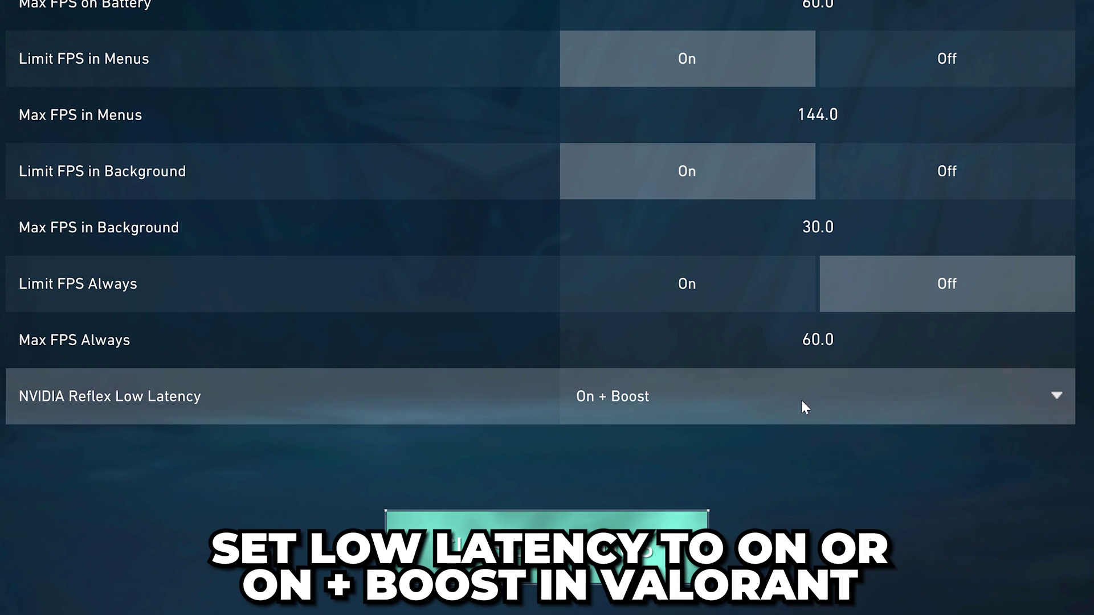
- Set Valorant's NVIDIA Reflex Low Latency to On + Boost
left_click(731, 400)
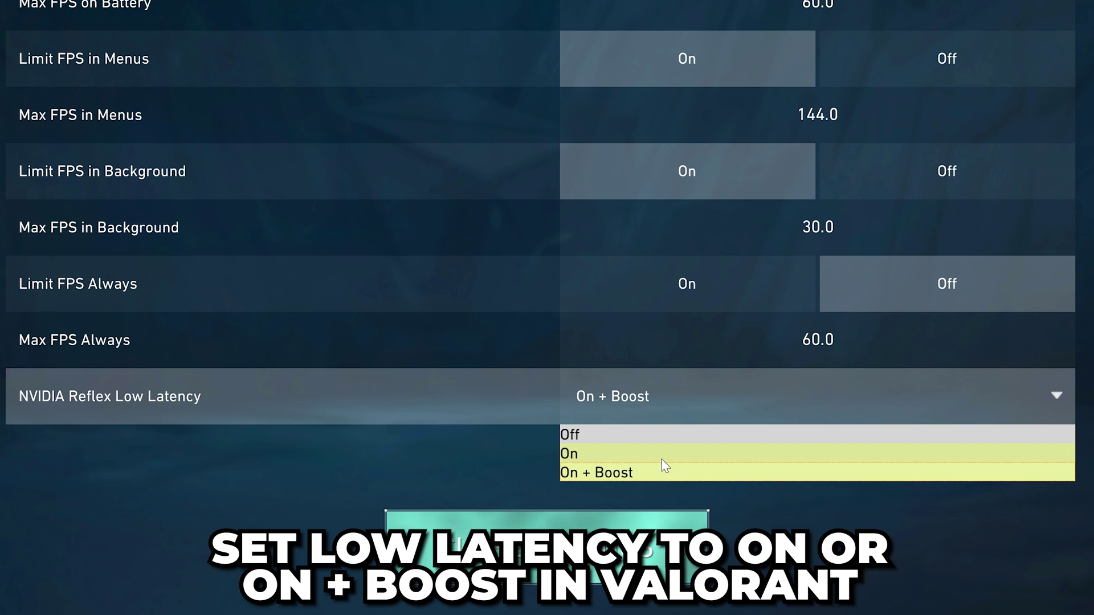
left_click(664, 473)
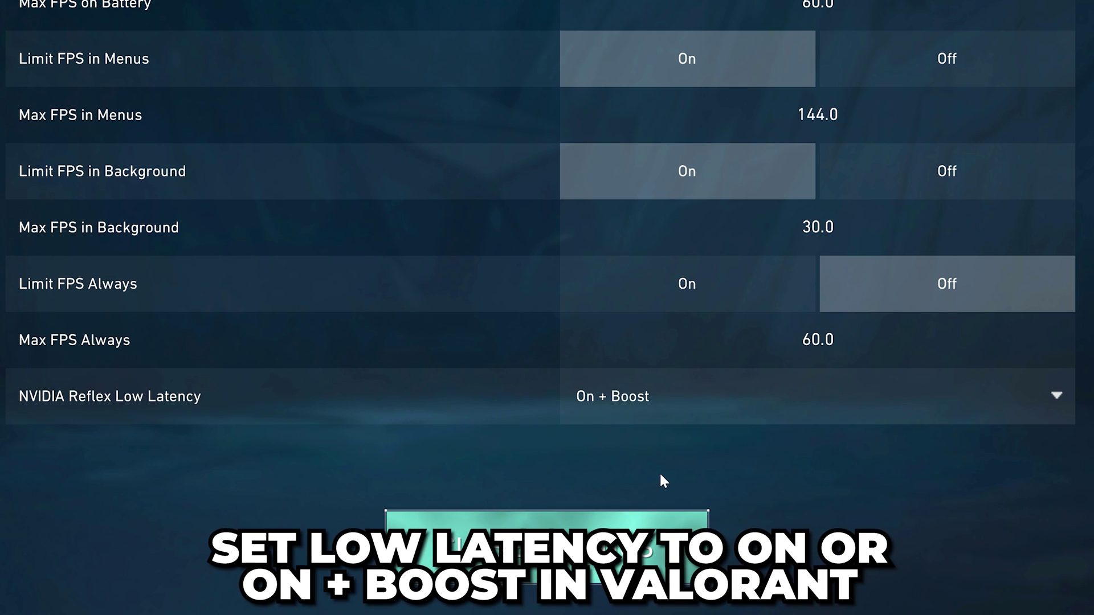